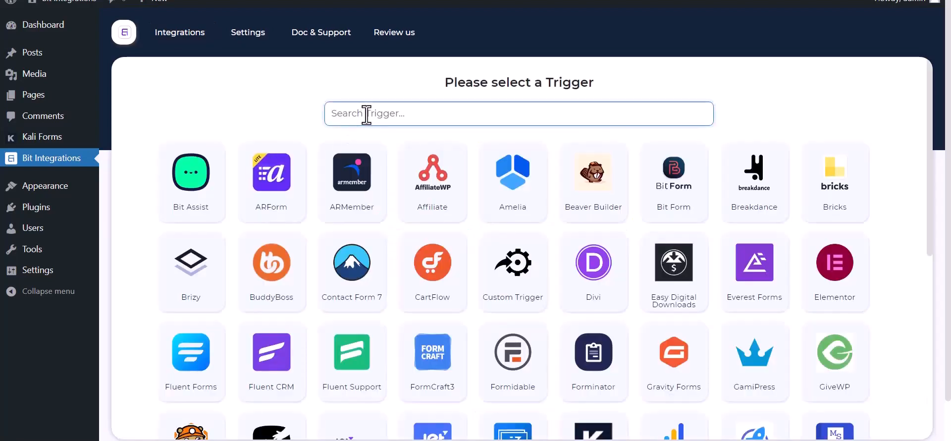
Search the triggers for "ka" and choose Kali Forms as the integration's trigger.
type("ka")
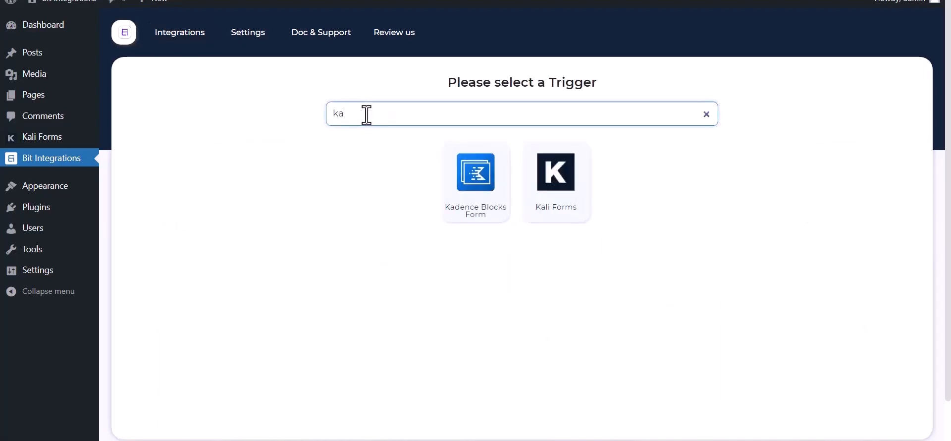
left_click(565, 206)
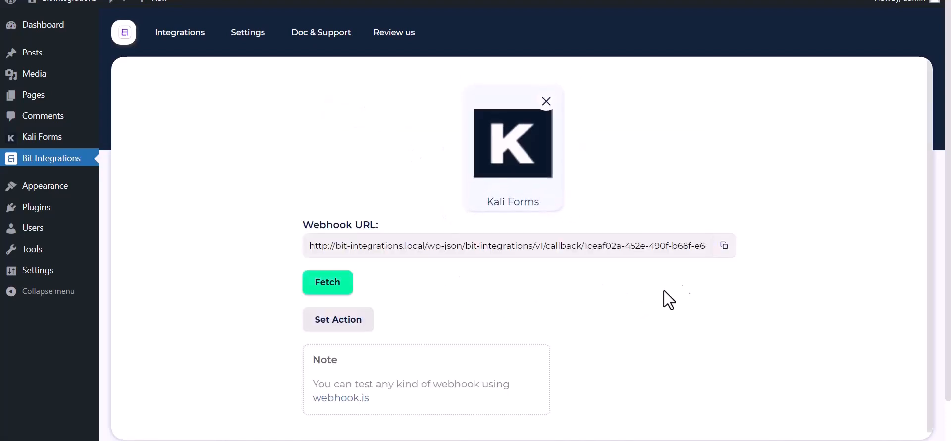
Copy the Kali Forms trigger's webhook URL and start fetching its response.
left_click(723, 246)
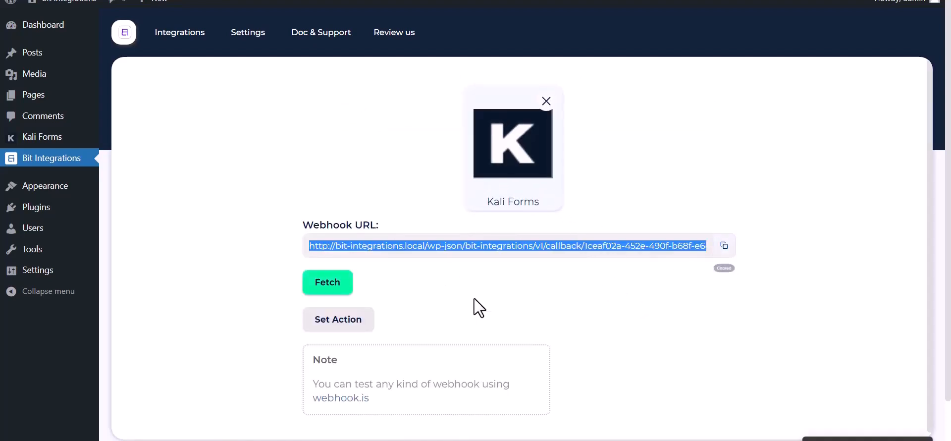
left_click(323, 287)
scroll(431, 287, "down", 1)
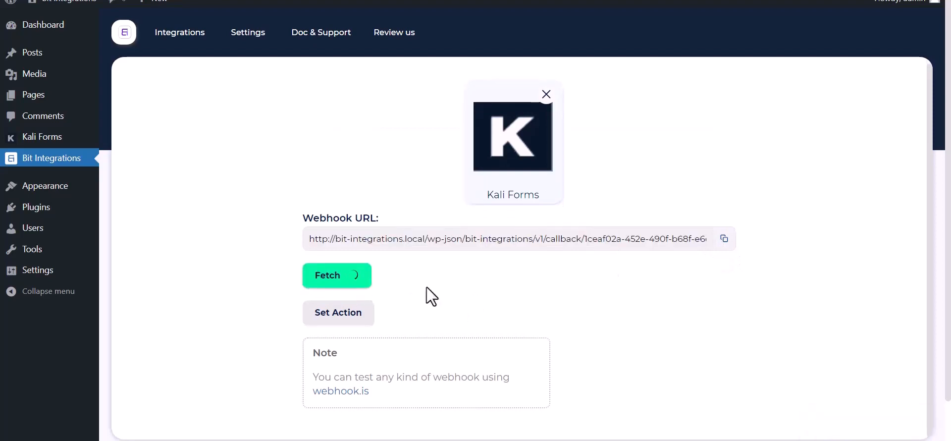
Edit the Contact form in Kali Forms and create a webhook named "Bit Integrations" in its settings.
key("ctrl+Tab")
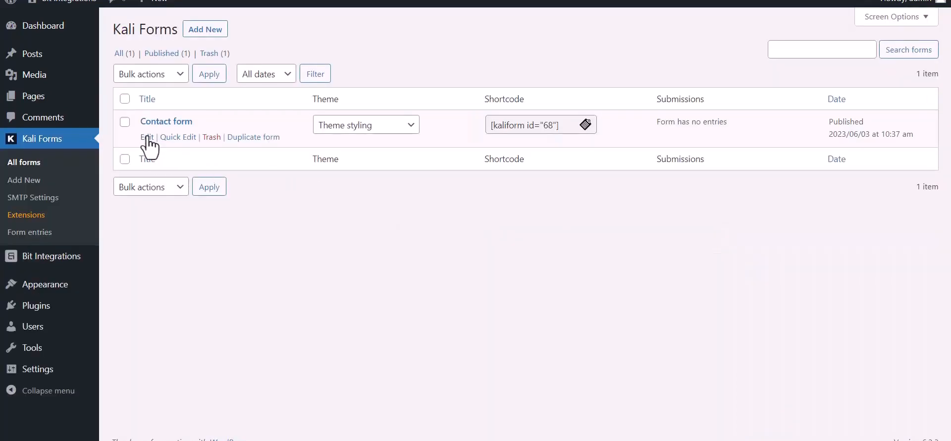
left_click(148, 139)
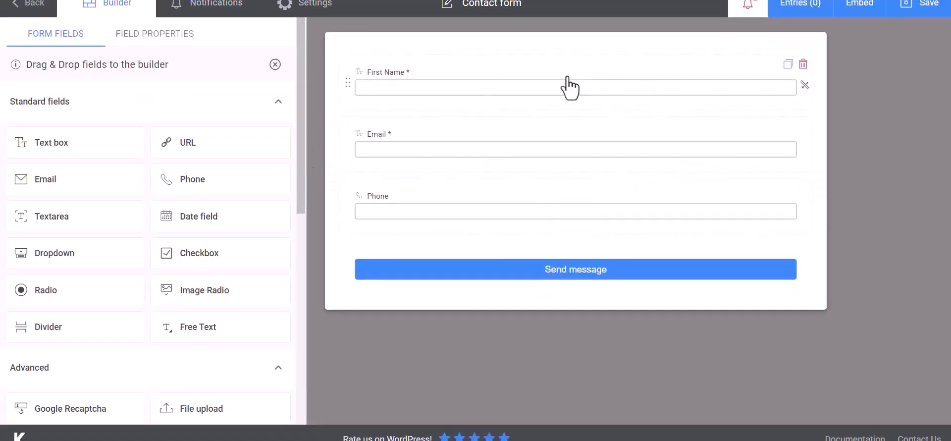
left_click(330, 15)
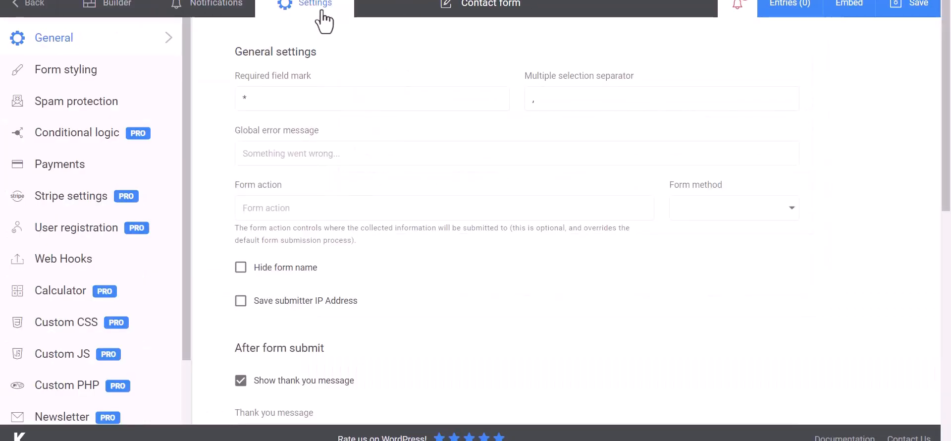
left_click(45, 268)
left_click(299, 101)
type("Bit Integrat")
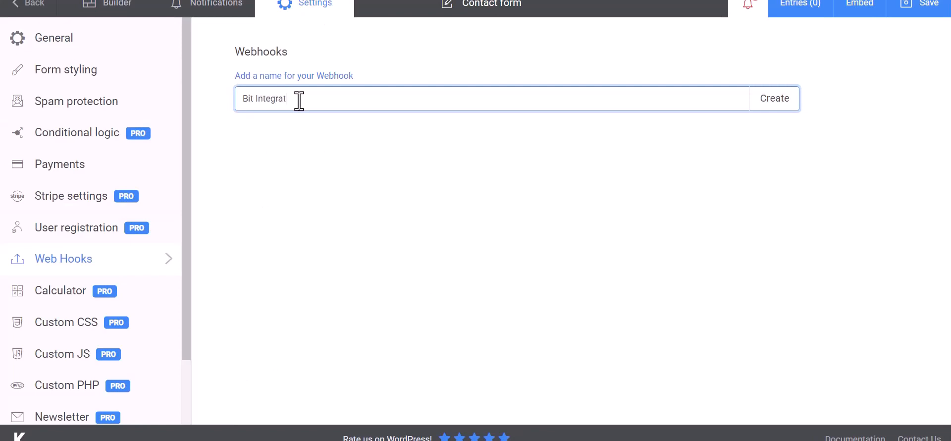
type("ions")
left_click(776, 106)
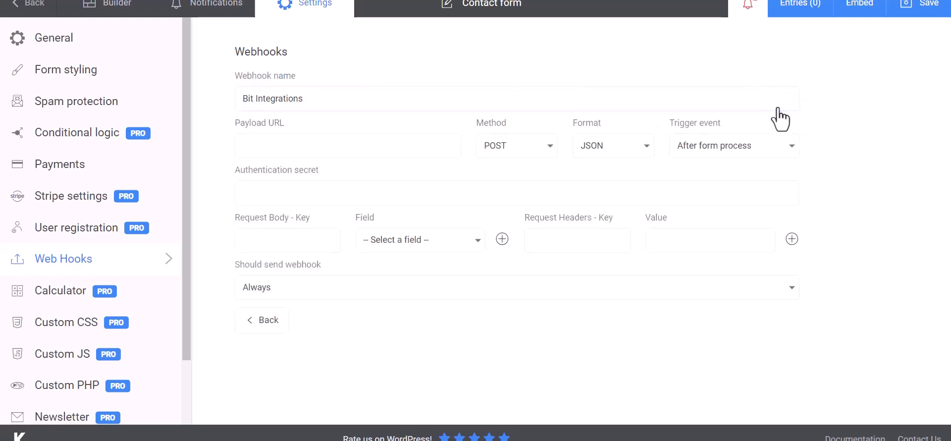
Paste the copied webhook URL as the payload URL and map the request body key Name to the First Name field.
left_click(299, 144)
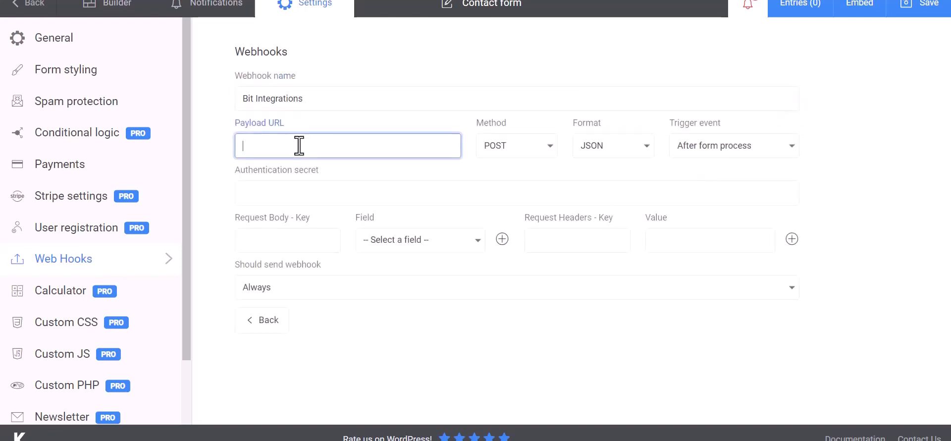
key("ctrl+v")
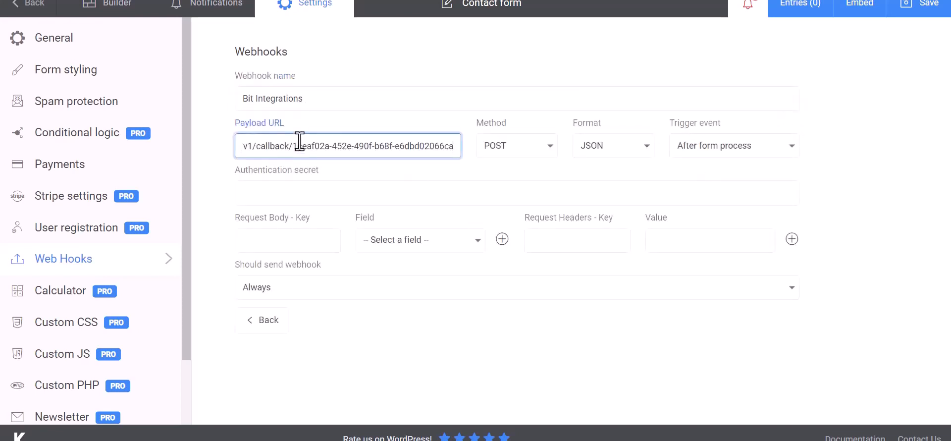
left_click(299, 242)
left_click(369, 244)
left_click(399, 263)
left_click(317, 244)
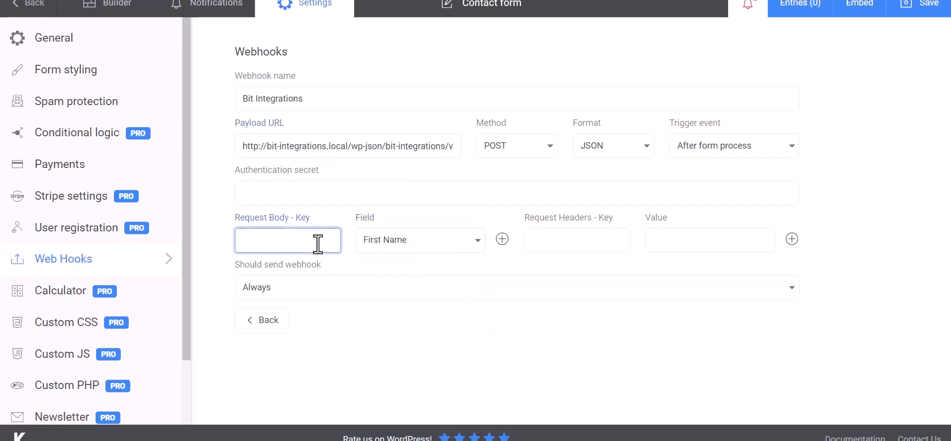
Add two request body rows mapping the key Email to the Email field and the key Phone to the Phone field.
left_click(503, 238)
left_click(411, 272)
left_click(406, 316)
left_click(319, 272)
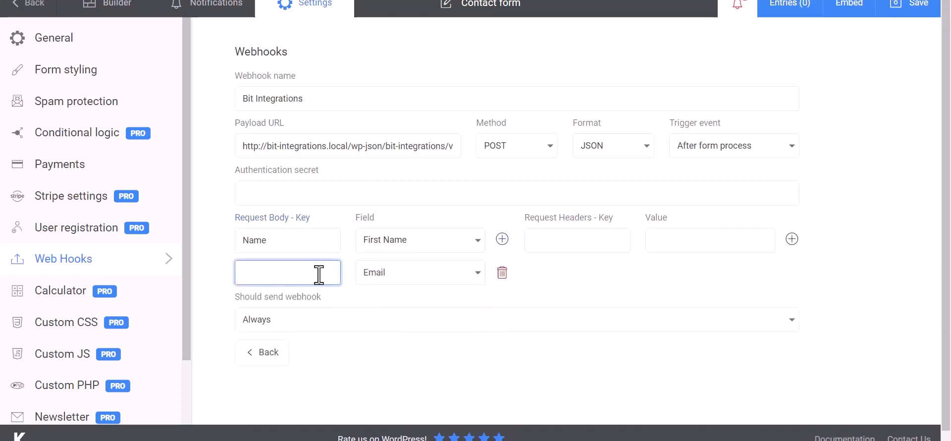
left_click(502, 240)
left_click(419, 306)
left_click(394, 372)
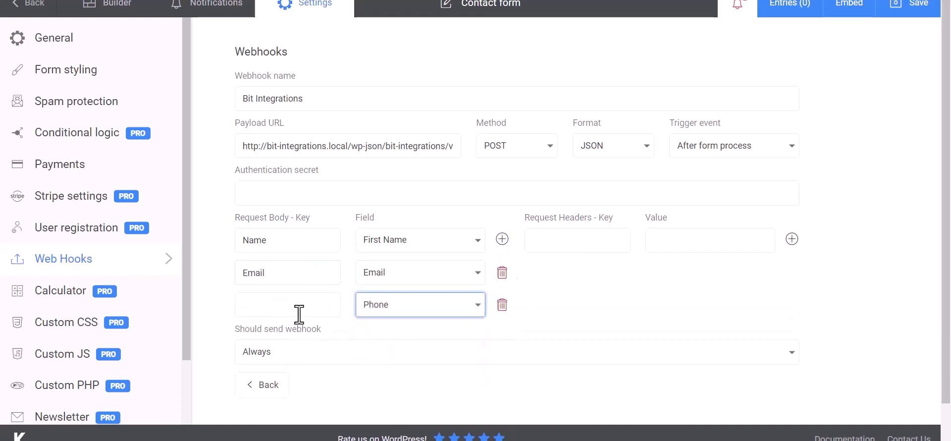
left_click(298, 314)
type("Phone")
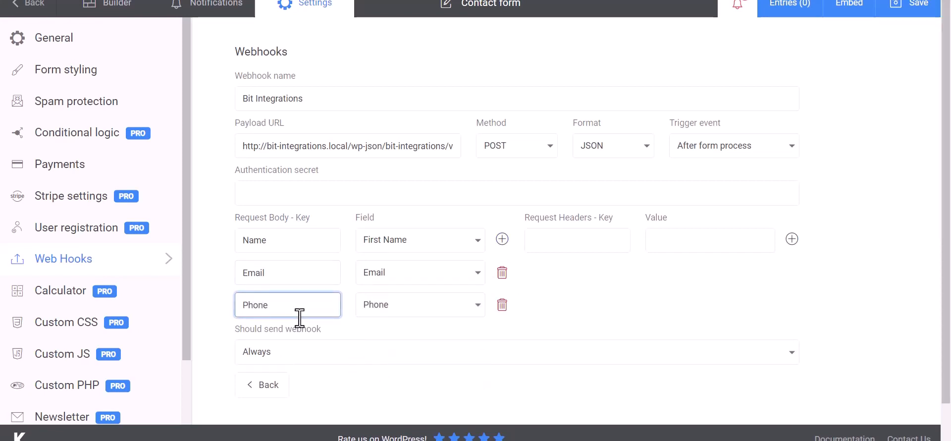
Save the Contact form with its configured webhook.
left_click(634, 284)
scroll(598, 283, "down", 2)
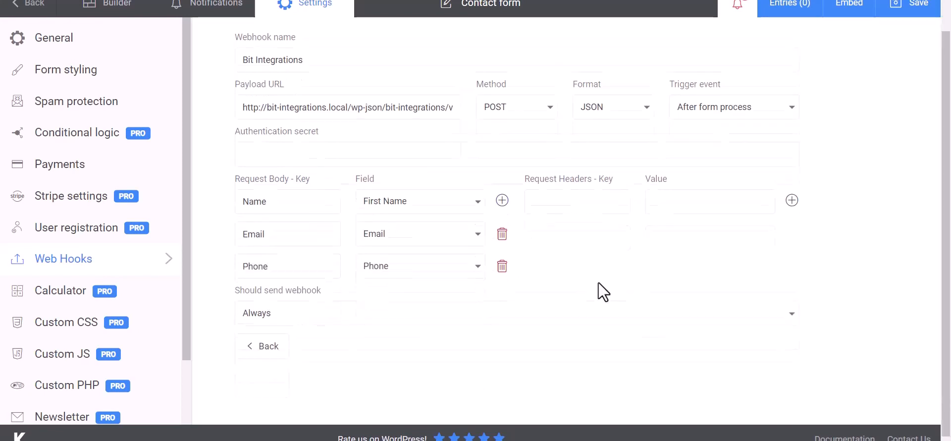
left_click(915, 19)
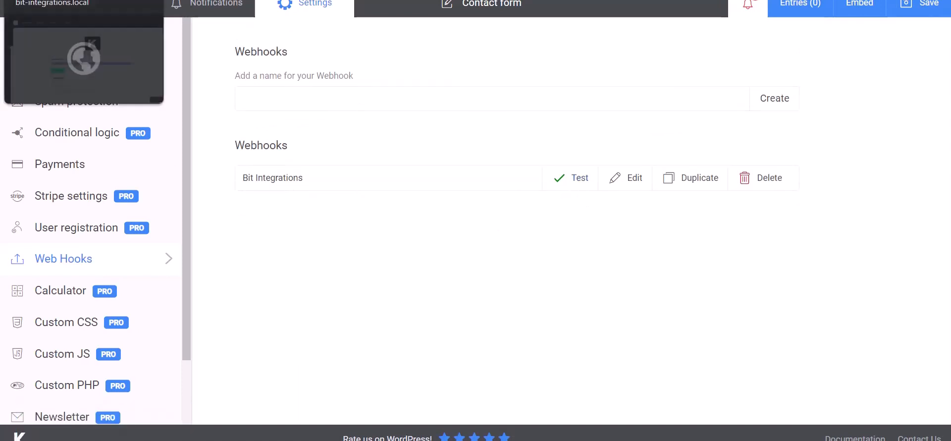
Switch back to Bit Integrations, review the fetched Kali Forms response and proceed to setting the action.
left_click(74, 0)
scroll(485, 362, "down", 10)
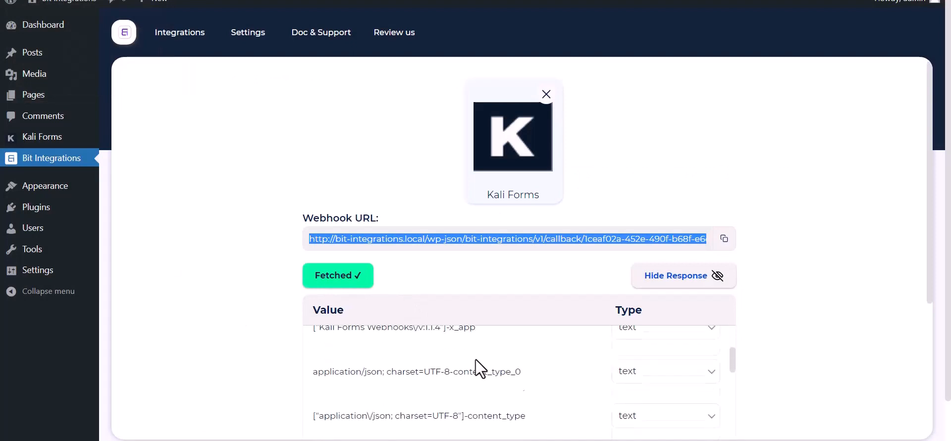
scroll(416, 399, "down", 3)
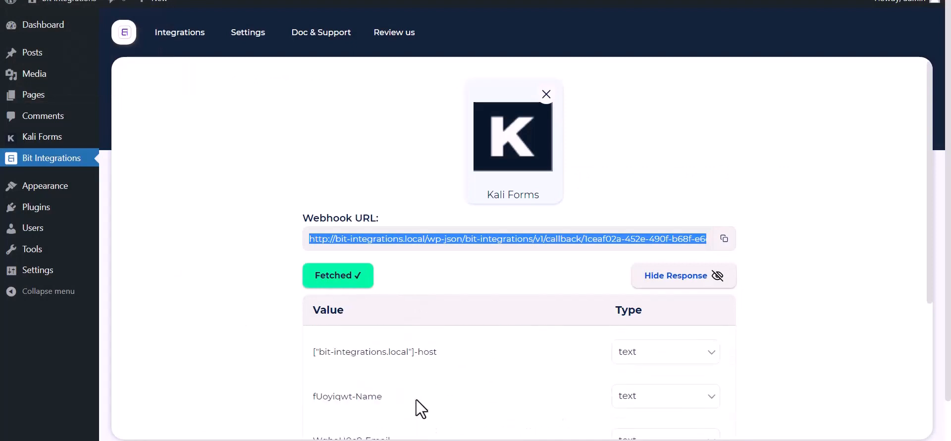
scroll(228, 337, "down", 5)
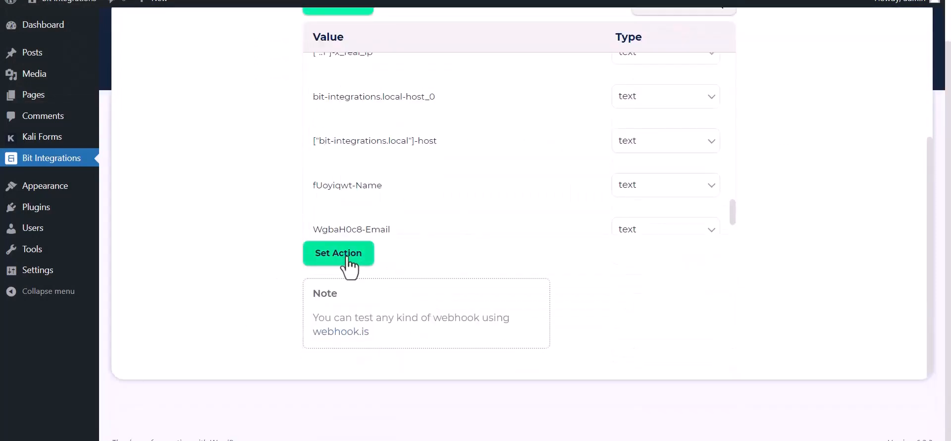
left_click(342, 255)
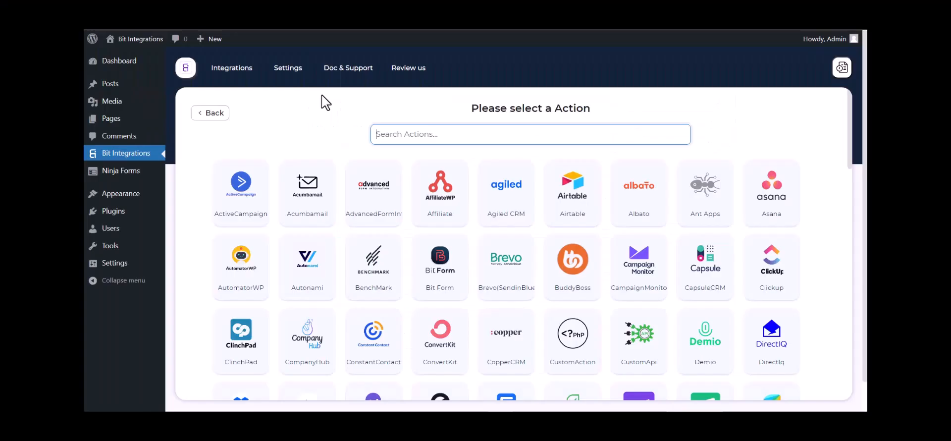
Search the actions for "flow" and choose FlowMattic as the integration's action.
type("flow")
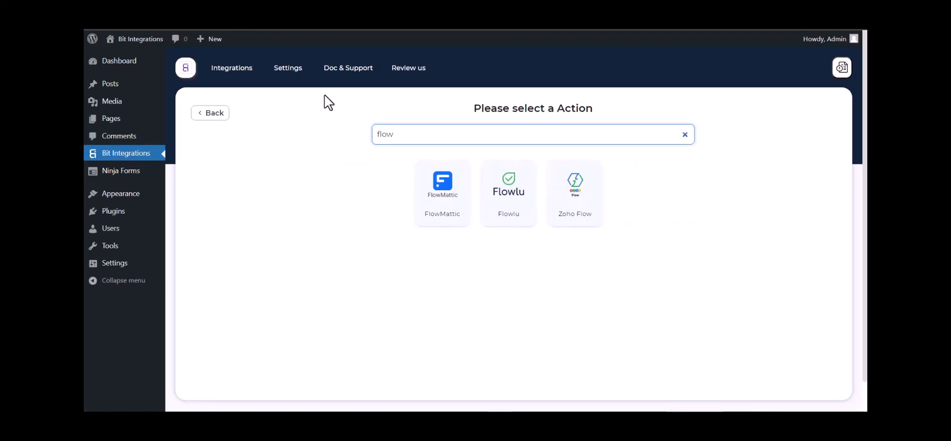
left_click(458, 211)
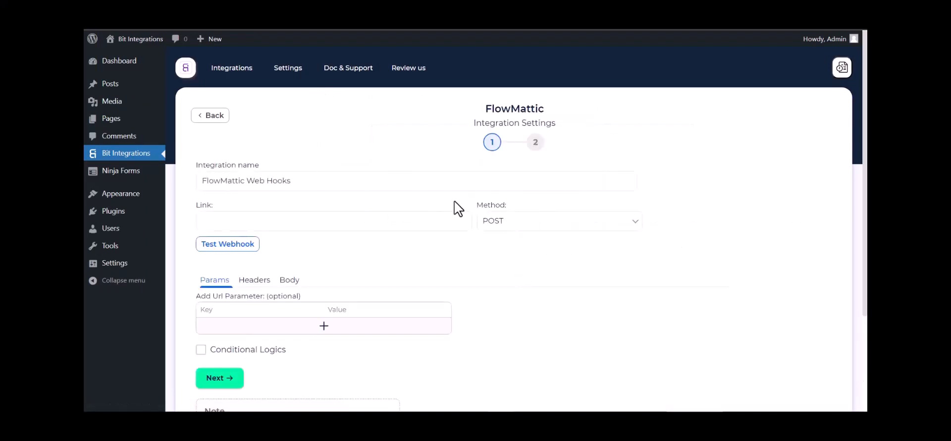
left_click(243, 218)
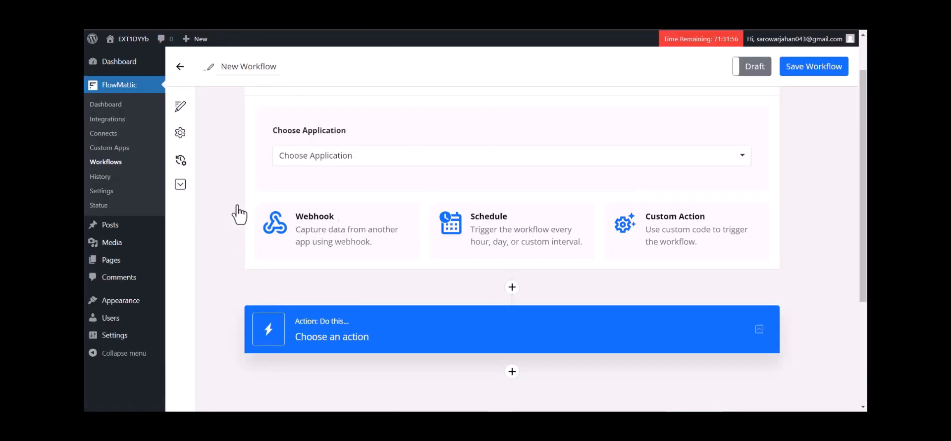
Use Webhook as the trigger of the new FlowMattic workflow and copy its webhook URL.
scroll(420, 245, "down", 1)
left_click(340, 186)
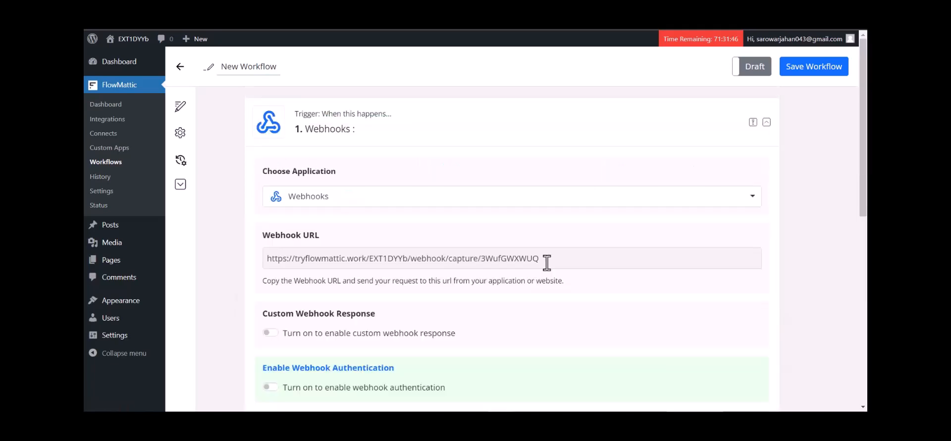
left_click(547, 258)
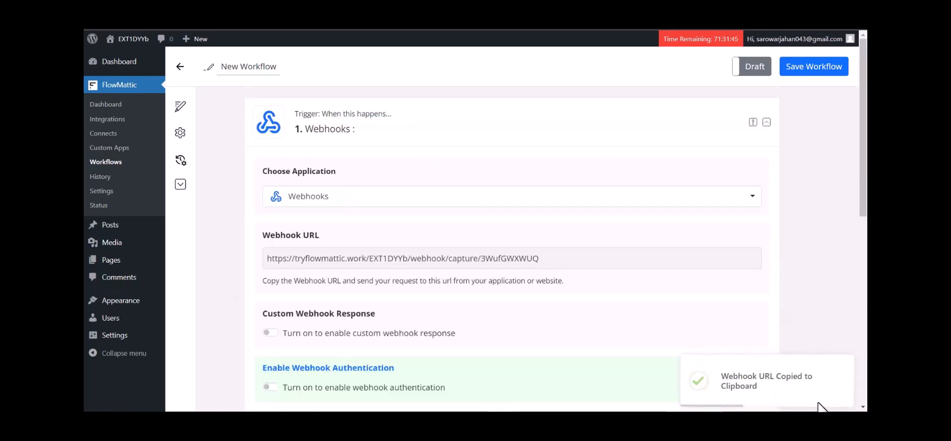
Start capturing webhook data in the FlowMattic workflow's trigger.
scroll(449, 310, "down", 1)
scroll(449, 310, "down", 2)
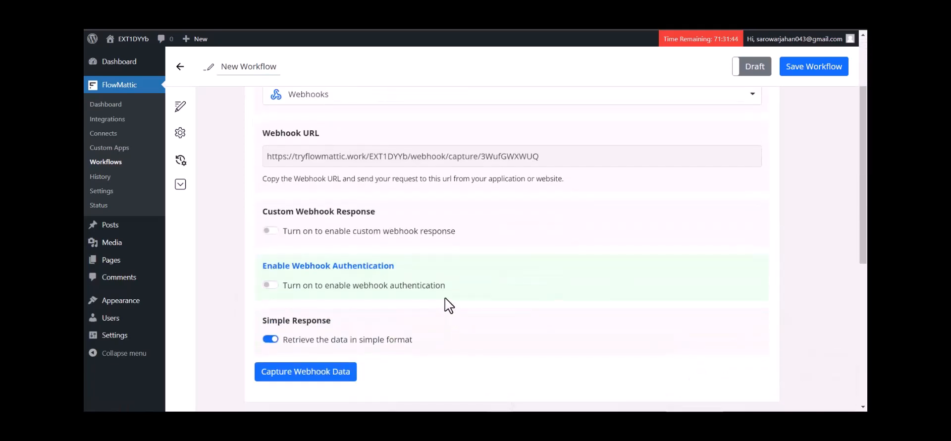
left_click(314, 375)
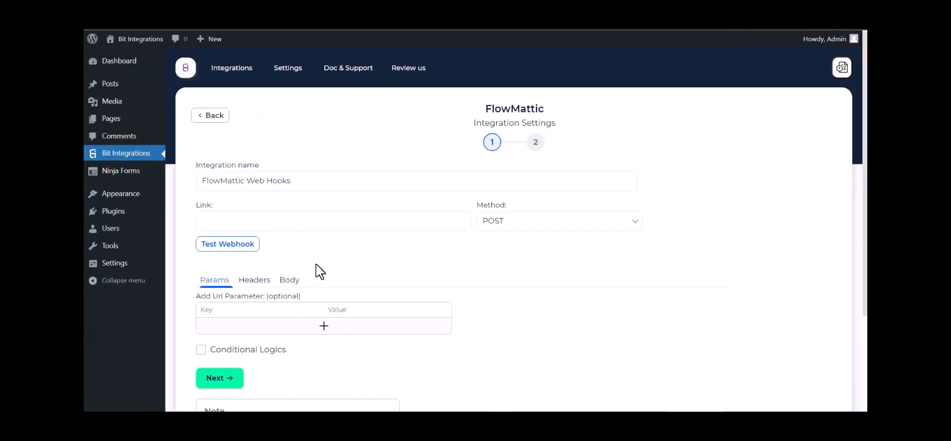
Paste the FlowMattic webhook URL as the integration's link and set the request body to send all data as application/json.
left_click(228, 220)
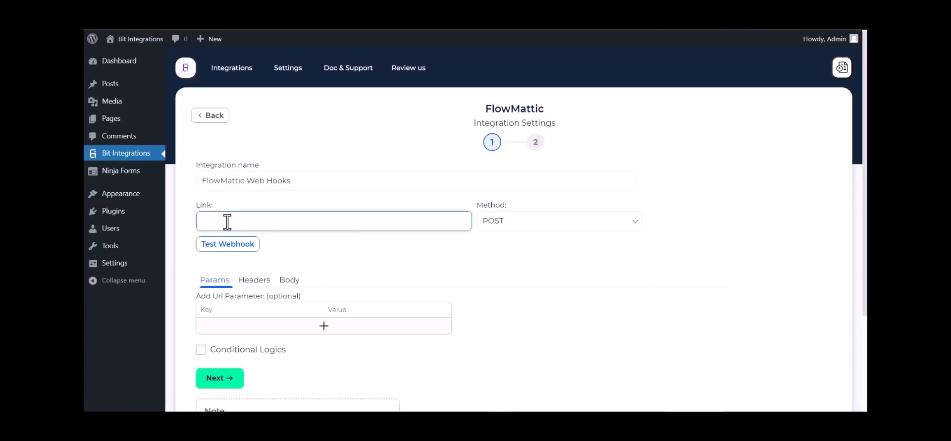
key("ctrl+v")
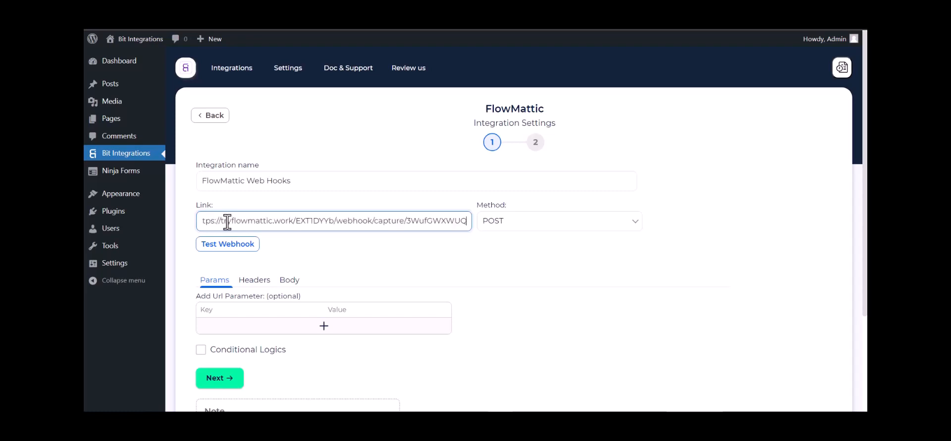
left_click(286, 280)
left_click(208, 308)
scroll(298, 317, "down", 1)
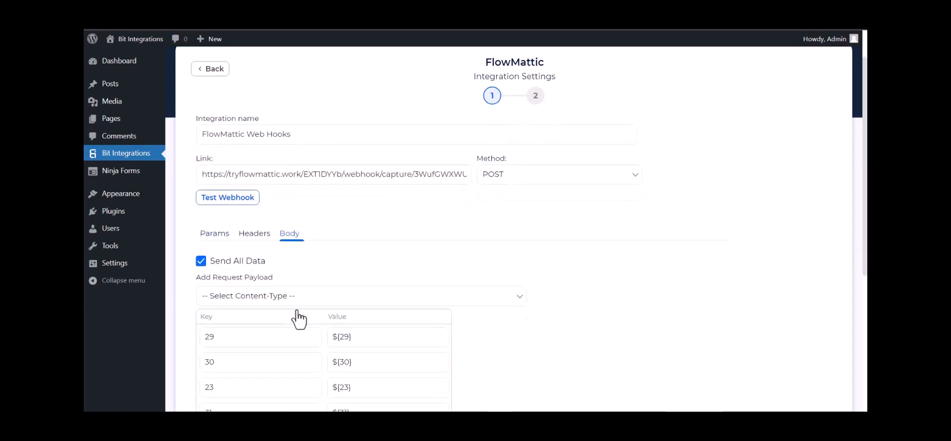
left_click(303, 301)
left_click(258, 320)
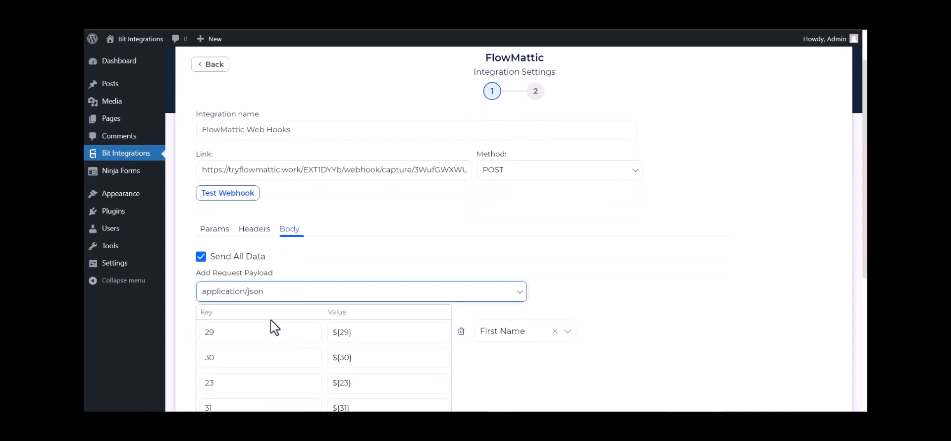
Test the FlowMattic webhook and continue to the final page of the integration settings.
scroll(271, 322, "down", 2)
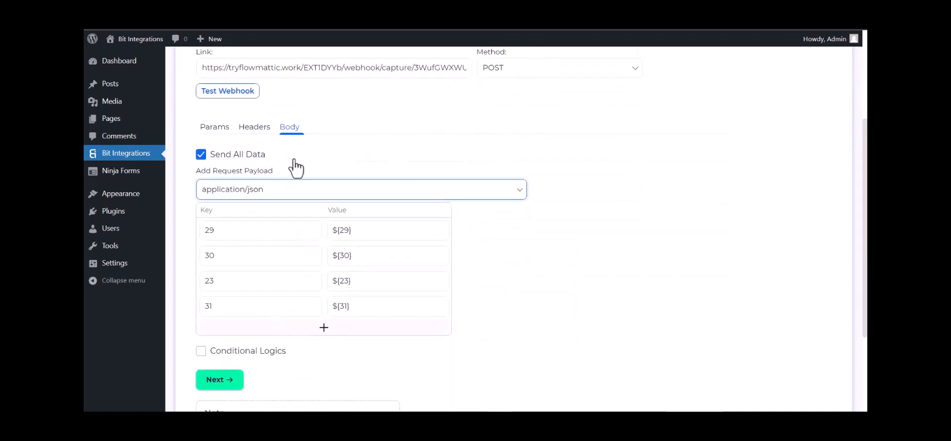
left_click(226, 97)
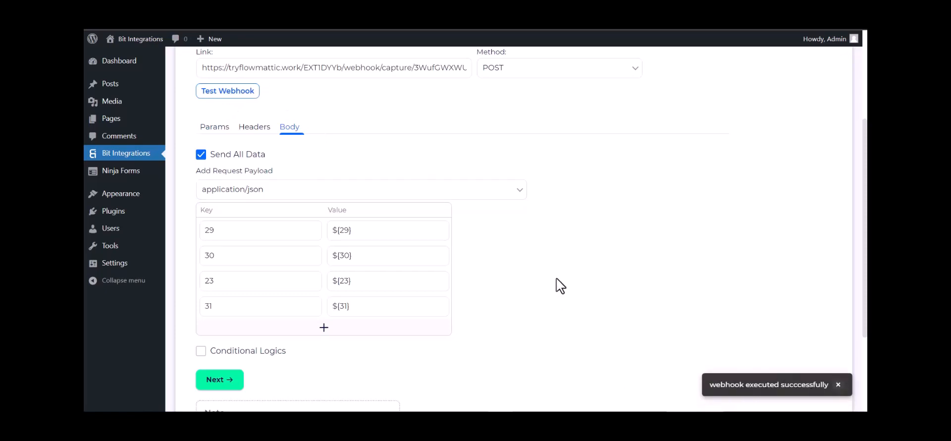
scroll(396, 297, "down", 1)
left_click(241, 327)
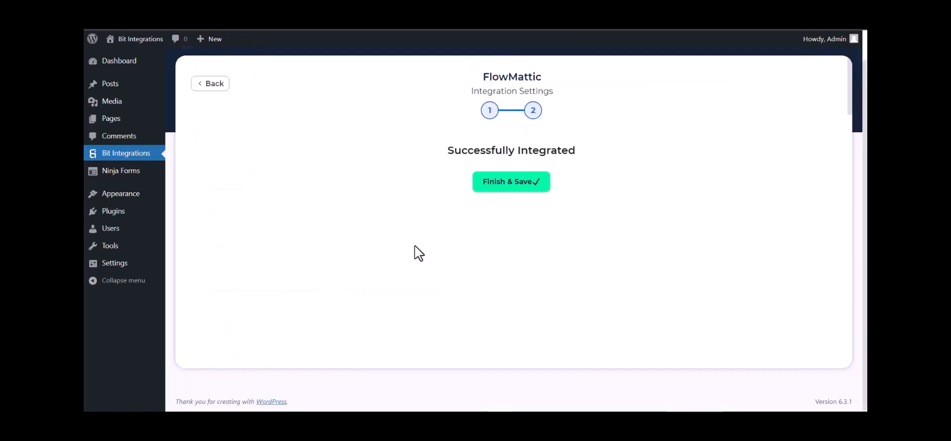
Finish and save the FlowMattic integration, and check the webhook response data captured in the workflow.
left_click(504, 188)
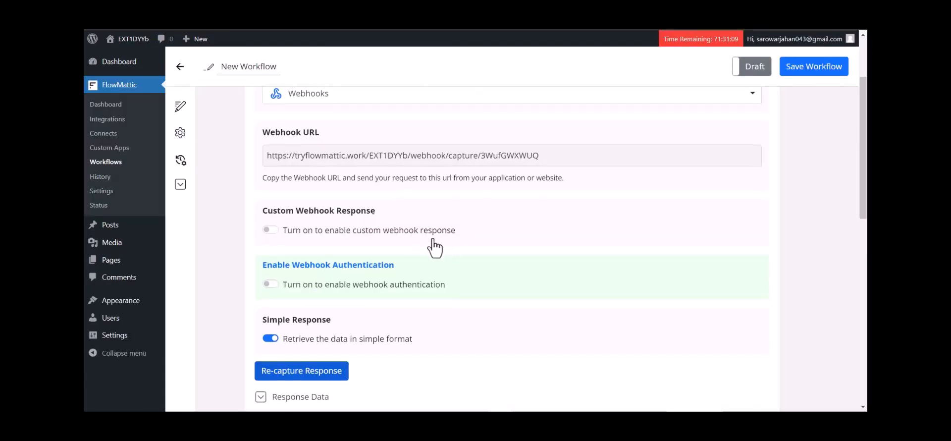
scroll(436, 233, "down", 5)
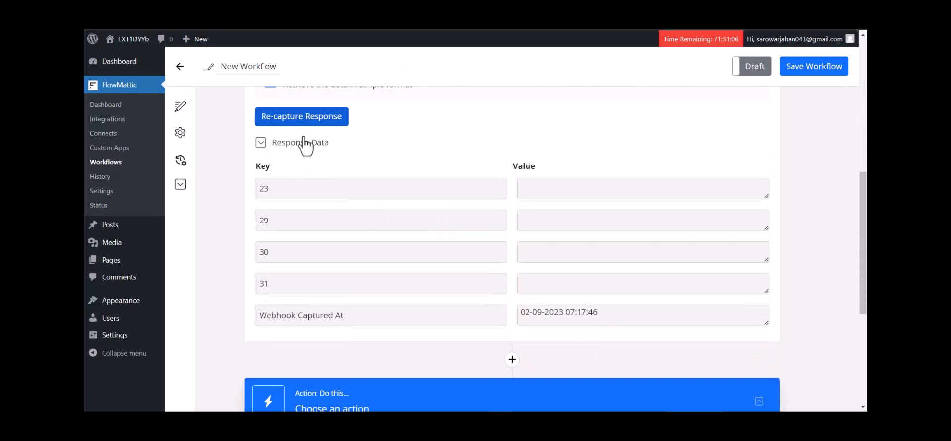
scroll(391, 269, "down", 2)
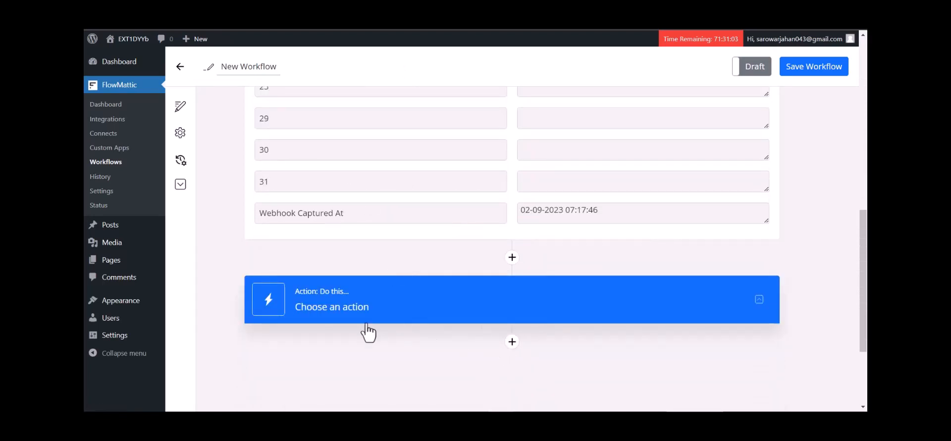
Add a Mailchimp action after the webhook trigger and set its action event to Add New Member.
left_click(511, 343)
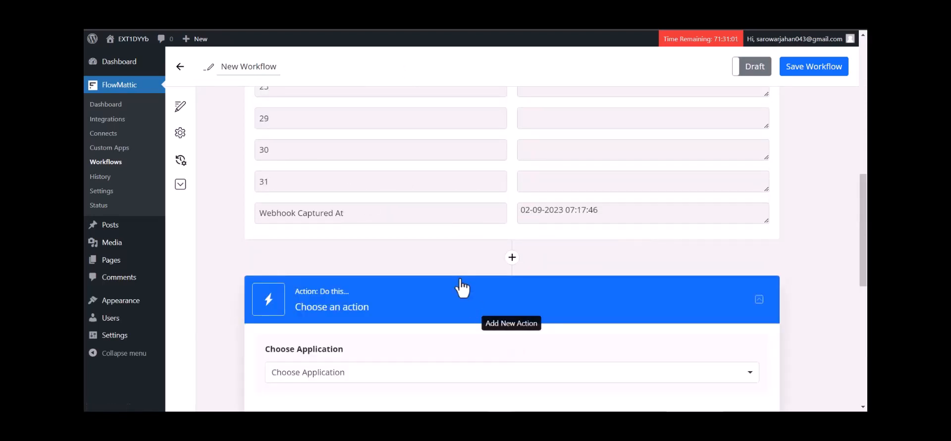
scroll(431, 297, "down", 2)
left_click(400, 269)
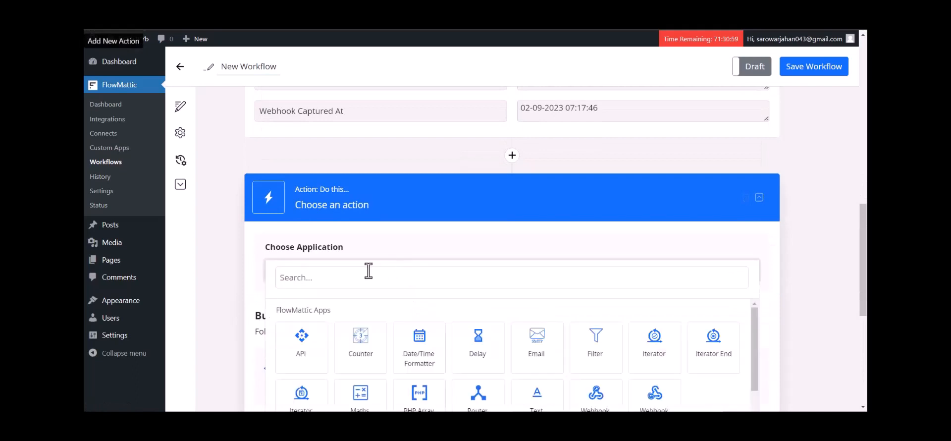
type("m")
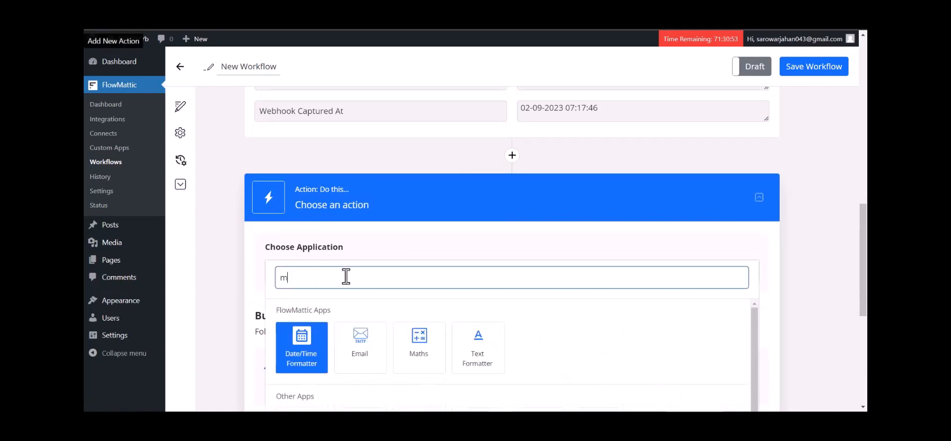
type("ailc")
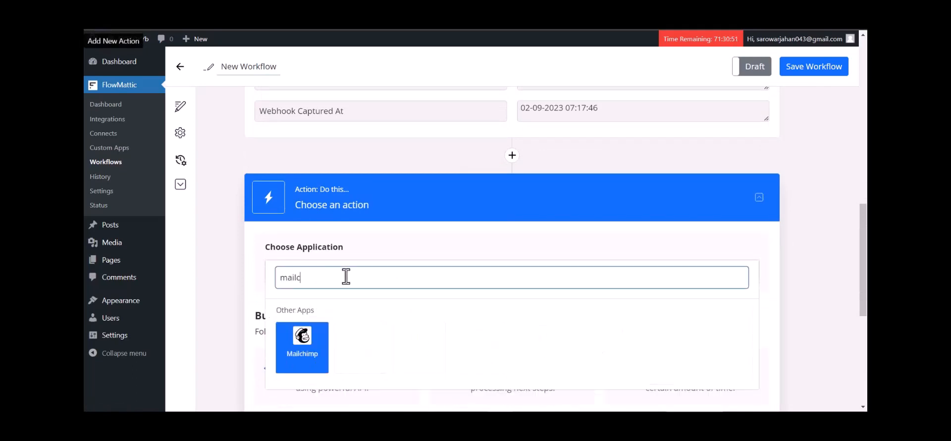
left_click(301, 352)
scroll(414, 295, "down", 1)
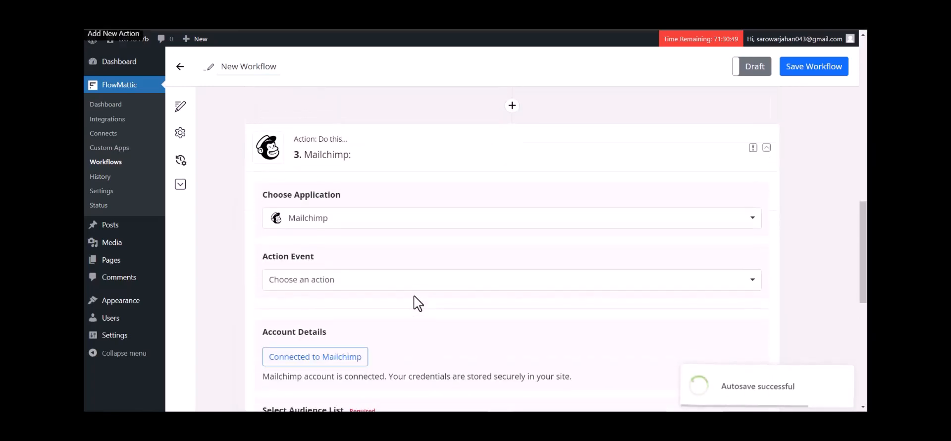
left_click(326, 283)
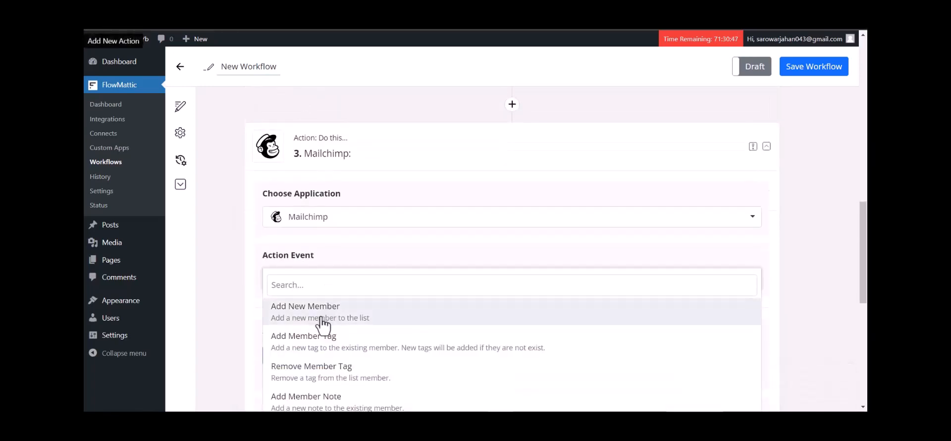
left_click(322, 316)
Connect the Mailchimp account by logging in with its credentials and allowing FlowMattic access.
scroll(420, 271, "down", 3)
left_click(325, 208)
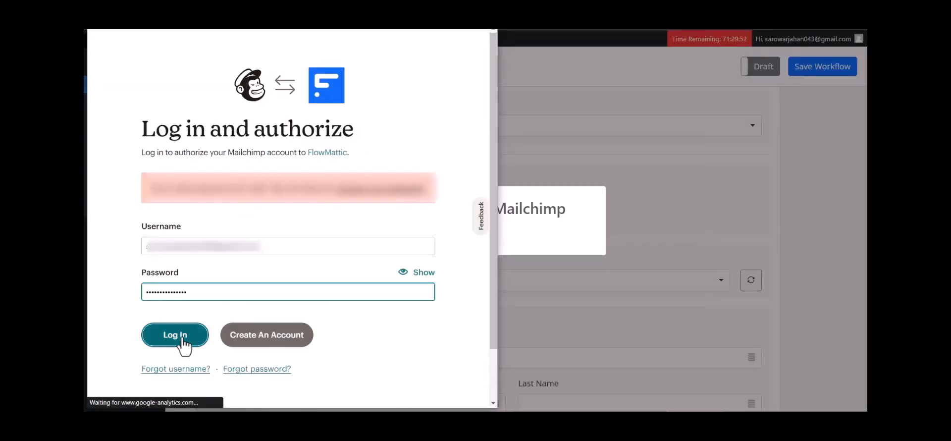
left_click(182, 336)
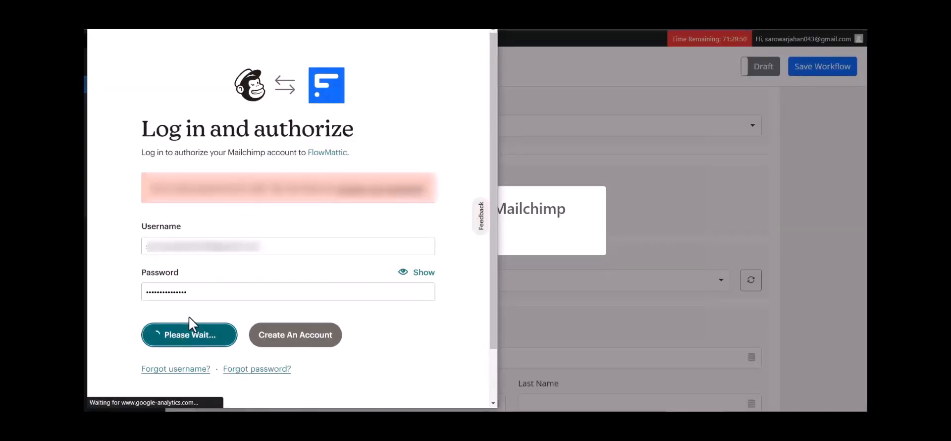
scroll(263, 256, "down", 1)
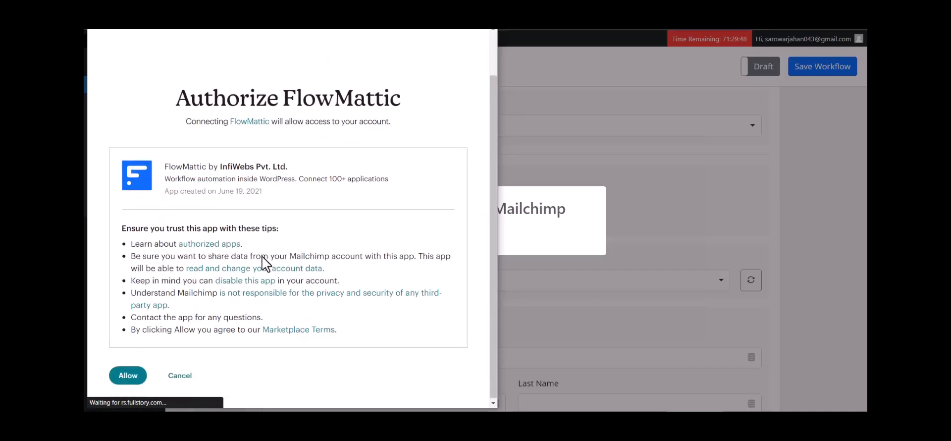
left_click(126, 376)
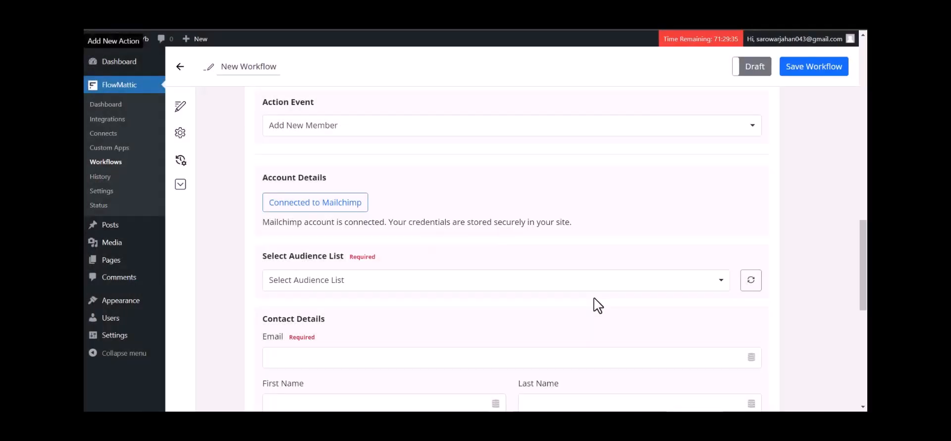
Select the account's audience list and map the contact's Email to captured webhook field 23.
left_click(388, 285)
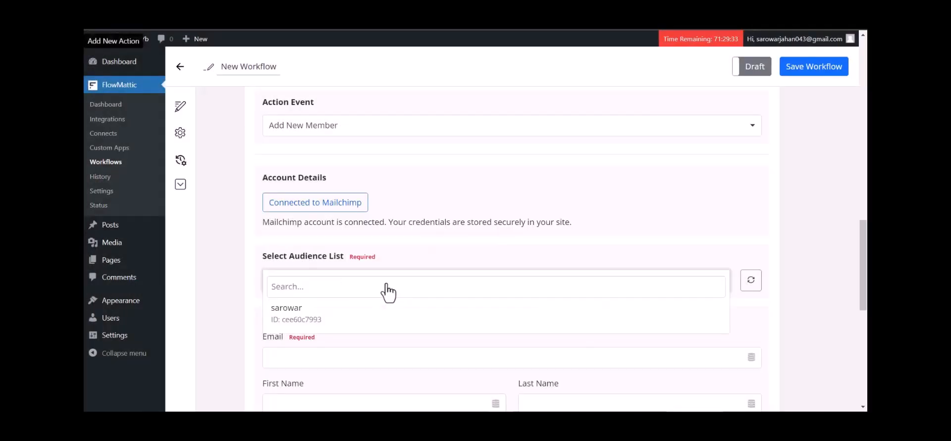
left_click(327, 316)
scroll(327, 317, "down", 2)
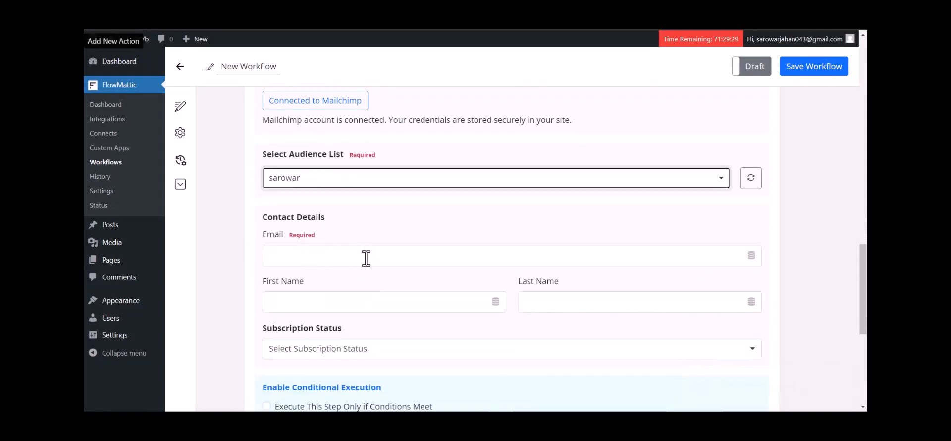
left_click(366, 258)
left_click(304, 326)
scroll(351, 319, "down", 2)
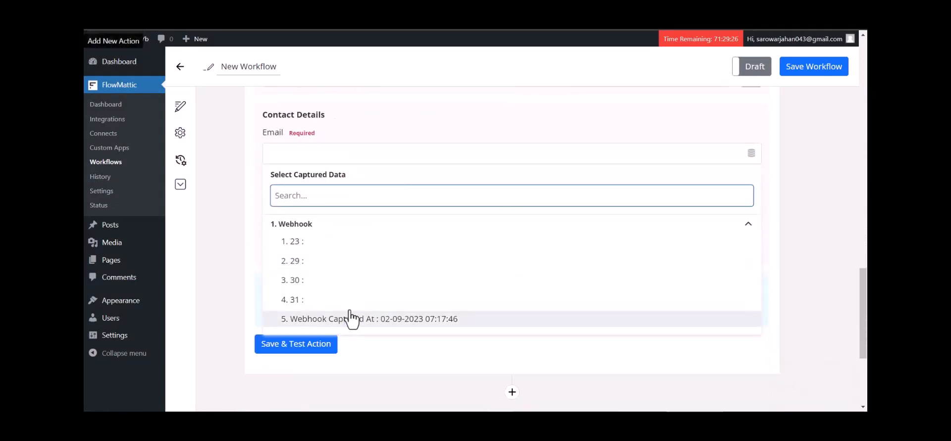
left_click(314, 243)
Map First Name to captured webhook field 29 and Last Name to field 30.
left_click(372, 201)
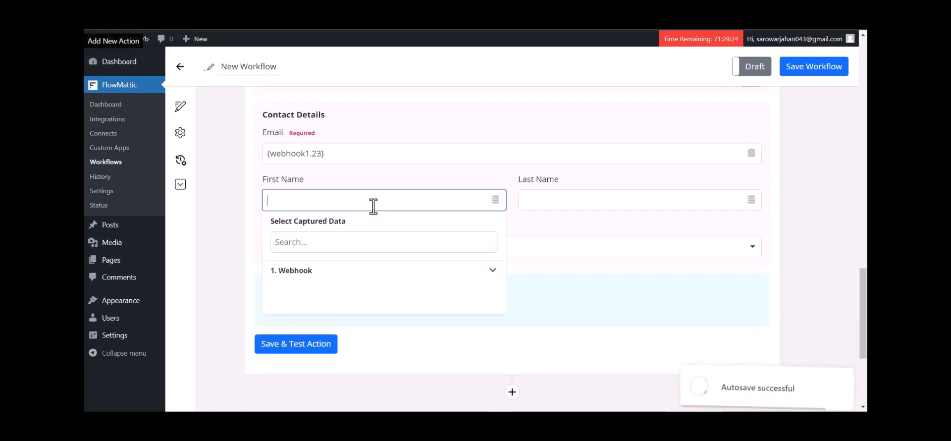
left_click(332, 269)
left_click(309, 311)
left_click(554, 198)
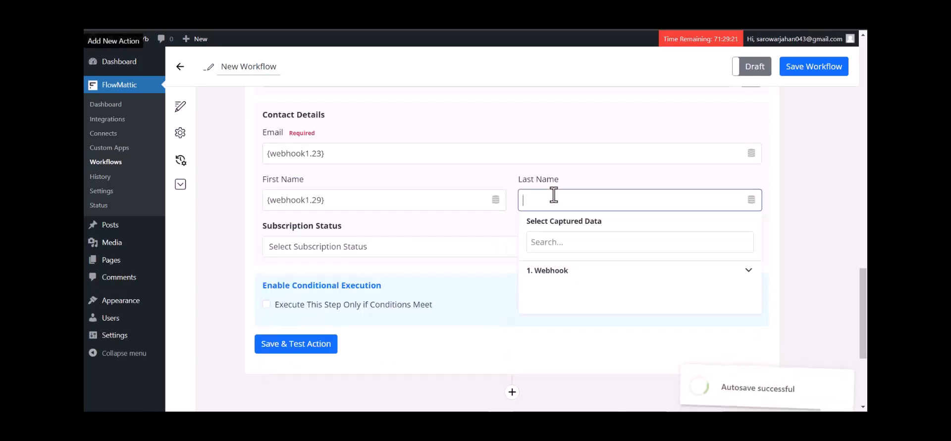
left_click(552, 271)
left_click(550, 327)
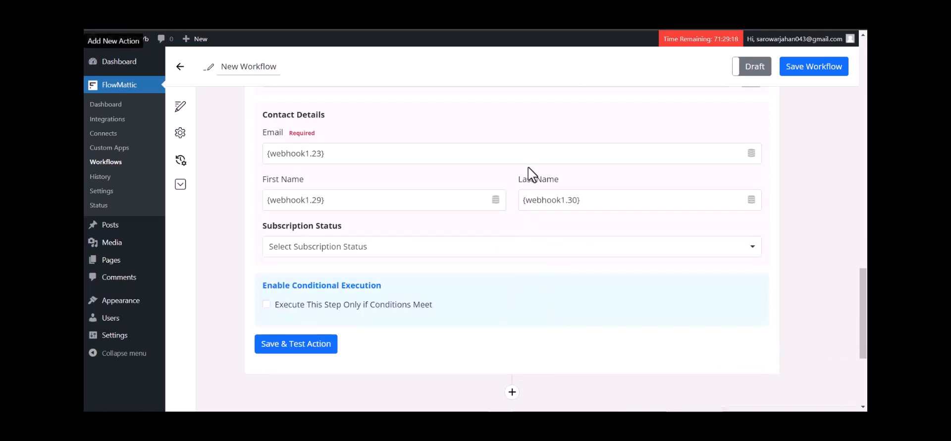
Set the subscription status to Subscribed, then save and test the Mailchimp action and check its request response.
left_click(340, 248)
left_click(310, 276)
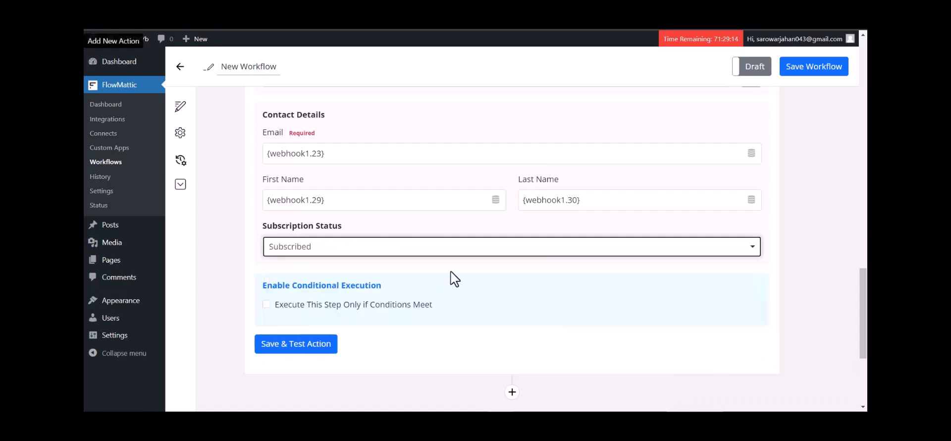
scroll(450, 272, "down", 2)
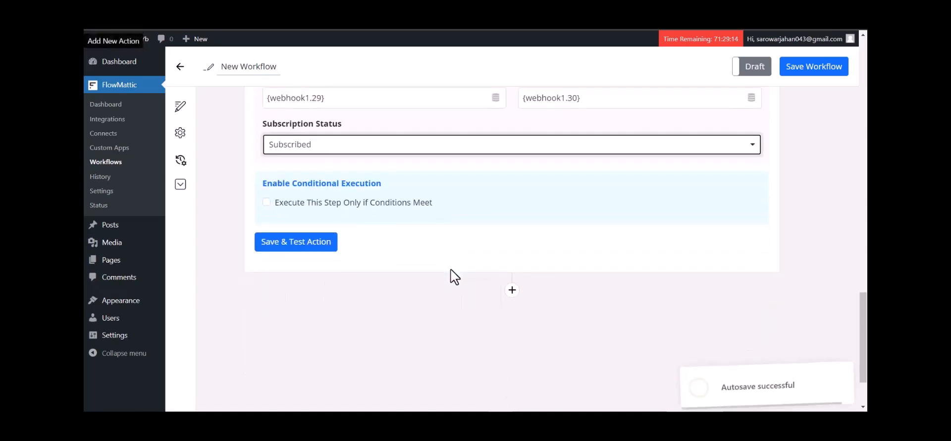
left_click(308, 247)
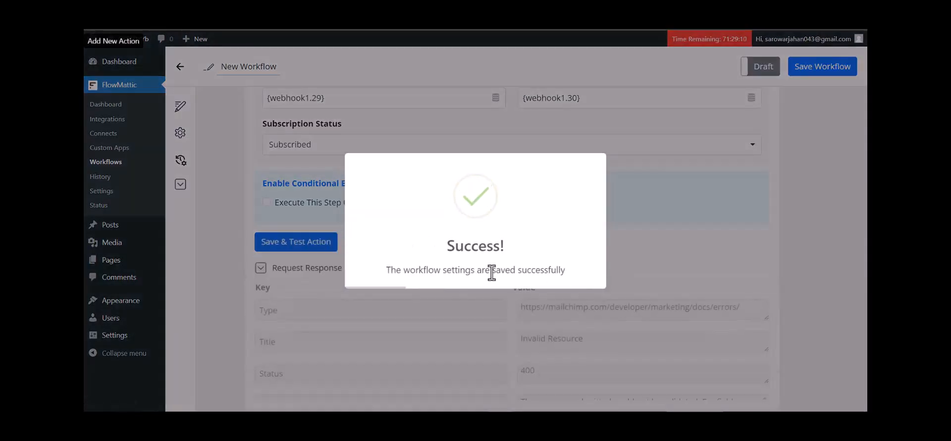
scroll(629, 278, "down", 3)
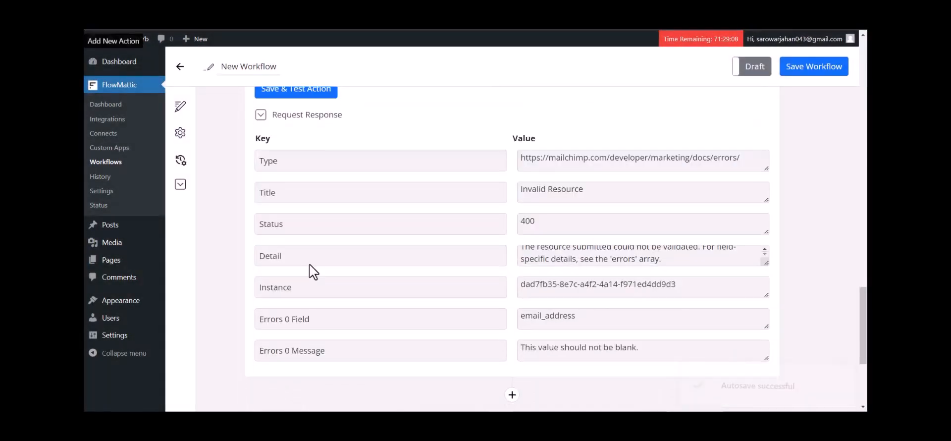
Save the workflow and switch its status out of Draft.
scroll(588, 237, "up", 10)
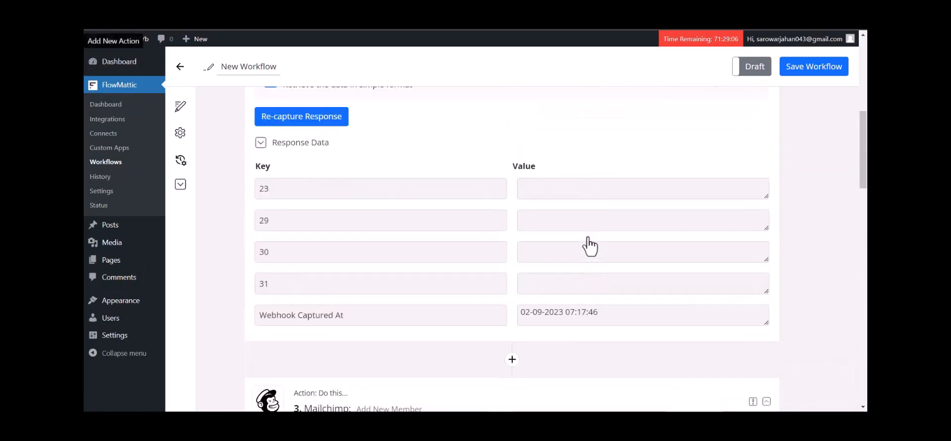
scroll(588, 245, "up", 5)
left_click(814, 66)
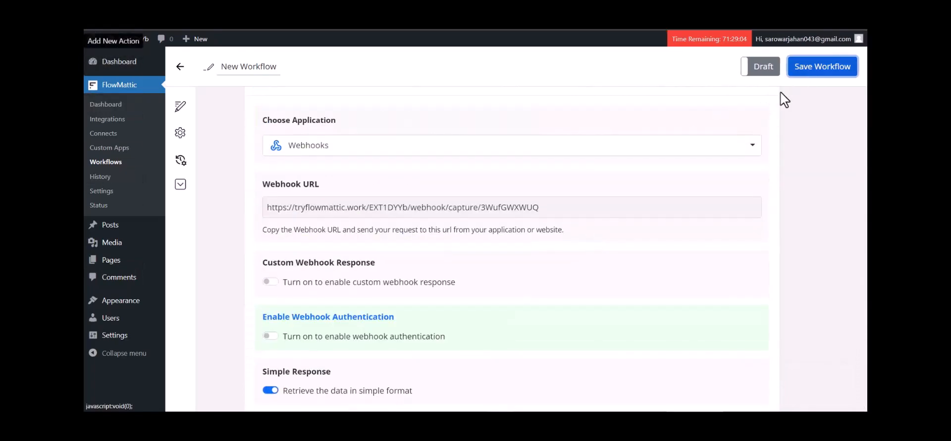
scroll(643, 165, "down", 2)
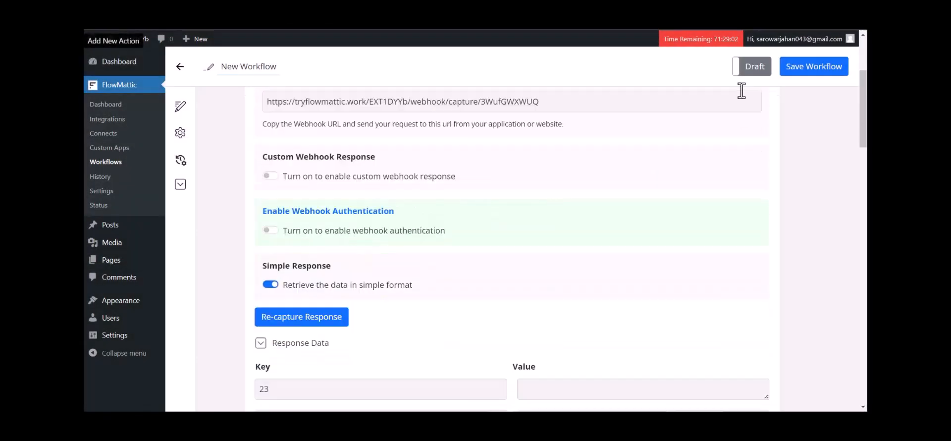
scroll(743, 87, "down", 10)
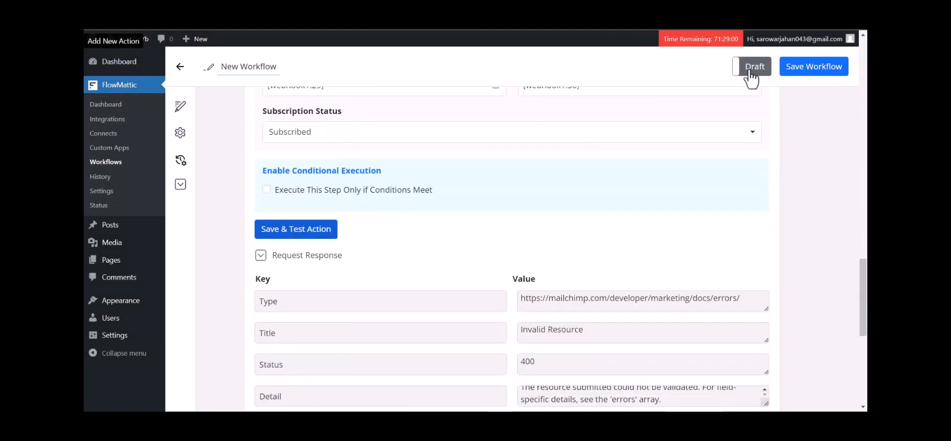
left_click(749, 72)
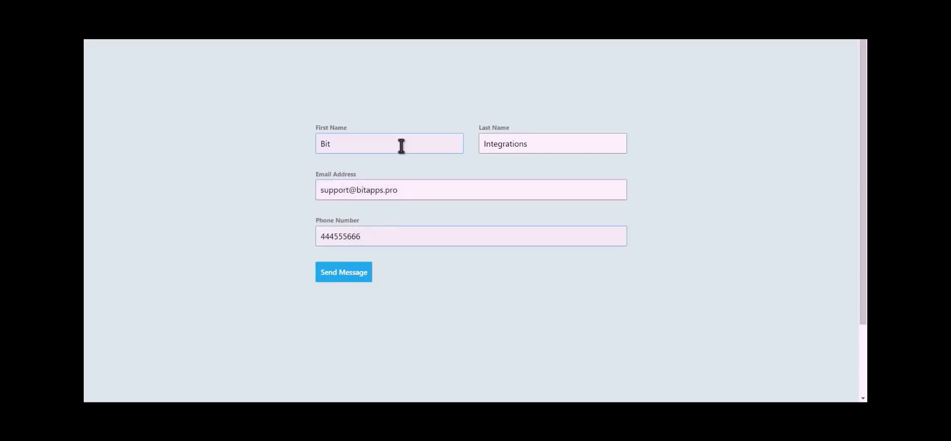
Submit the contact form filled with sample first name, last name, email address and phone number.
left_click(352, 276)
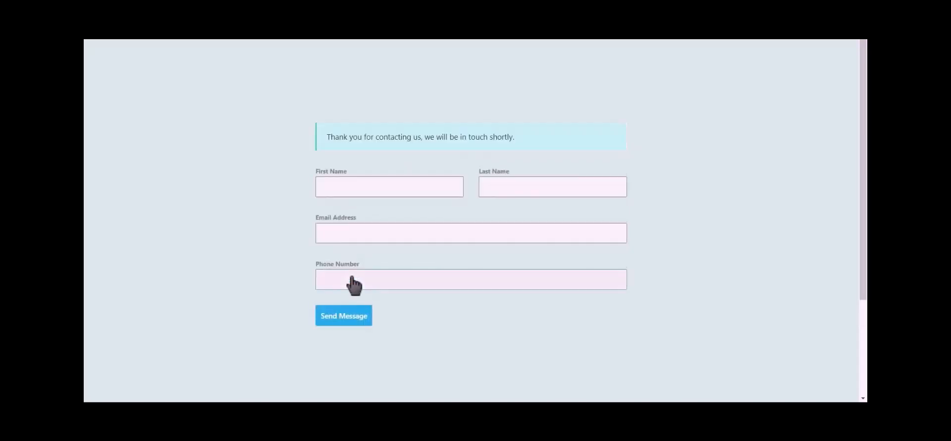